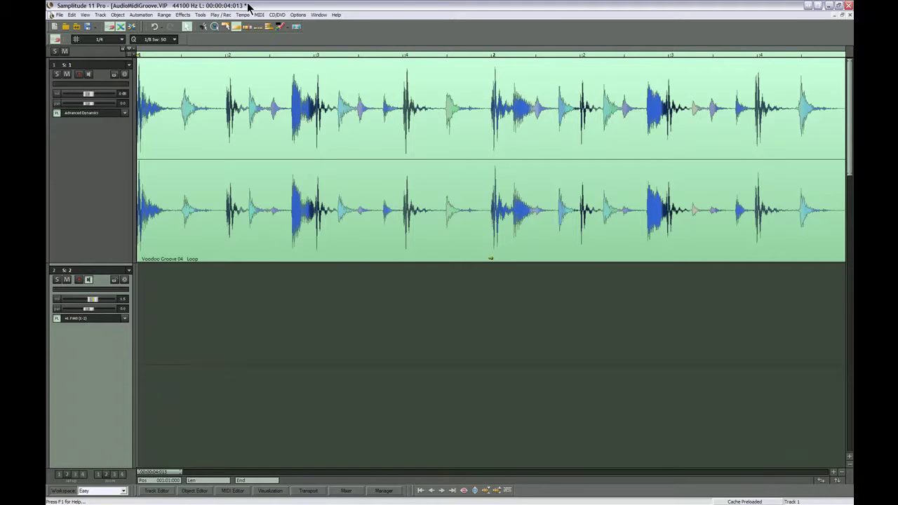
Step: Play the drum loop, select it on track 1, and launch the Tempo menu's Audio Quantization Wizard
{"action": "key", "text": "space"}
{"action": "left_click", "coordinate": [341, 241]}
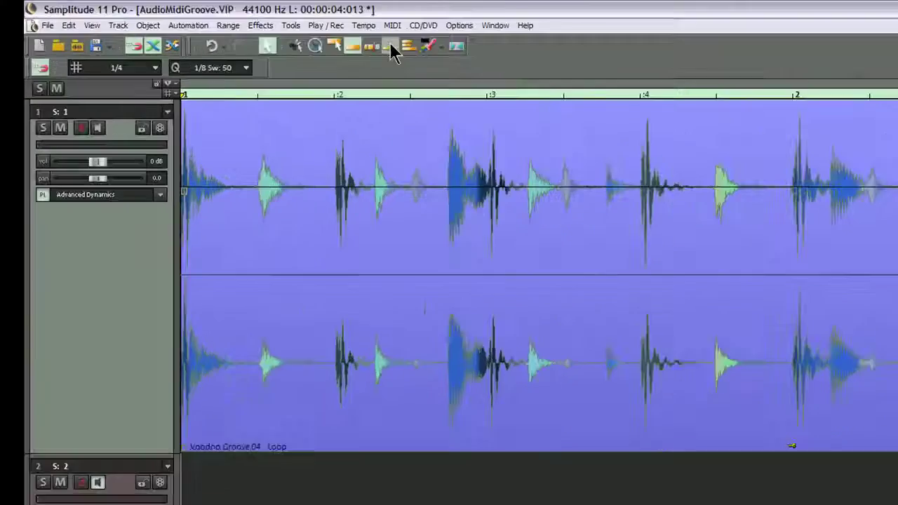
{"action": "left_click", "coordinate": [245, 14]}
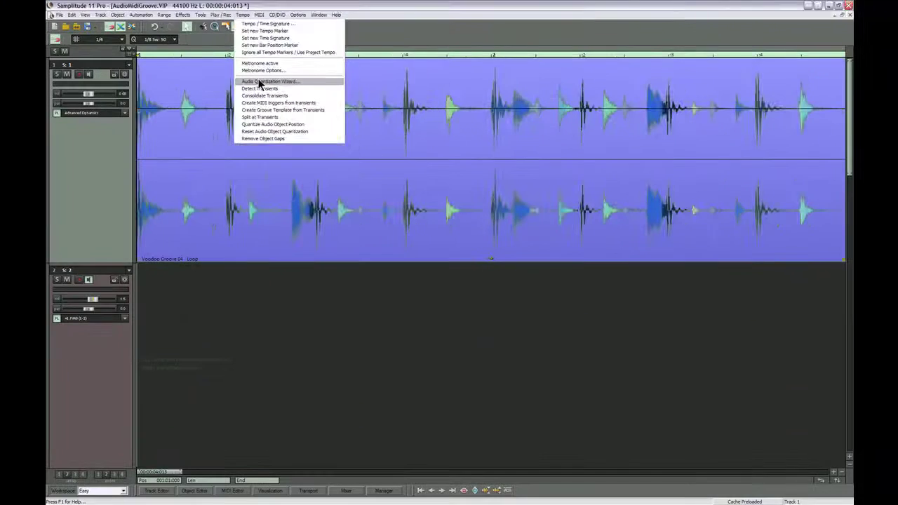
{"action": "left_click", "coordinate": [259, 82]}
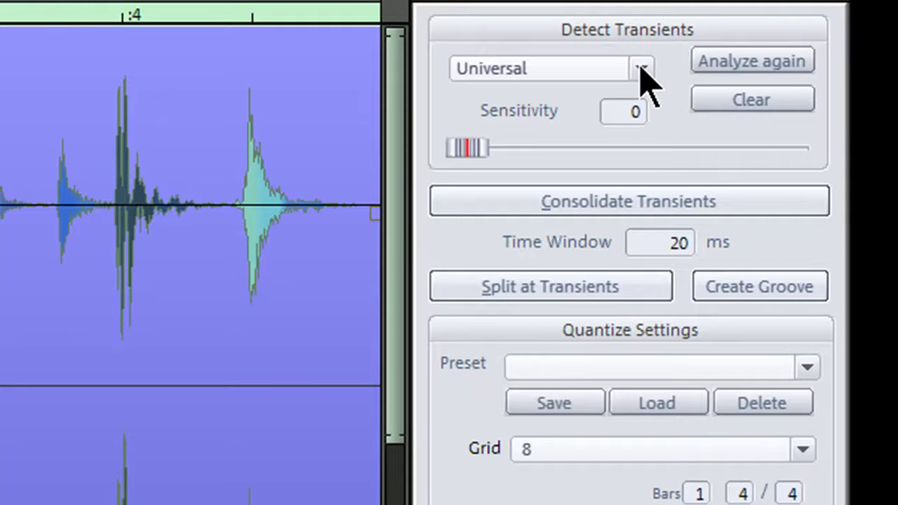
Step: Keep Universal transient detection and raise the sensitivity slider to 69
{"action": "left_click", "coordinate": [642, 69]}
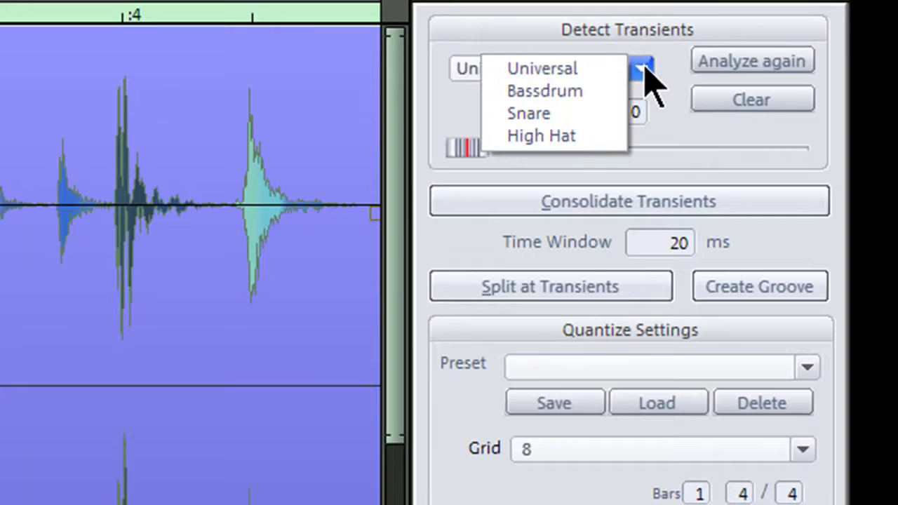
{"action": "left_click", "coordinate": [602, 71]}
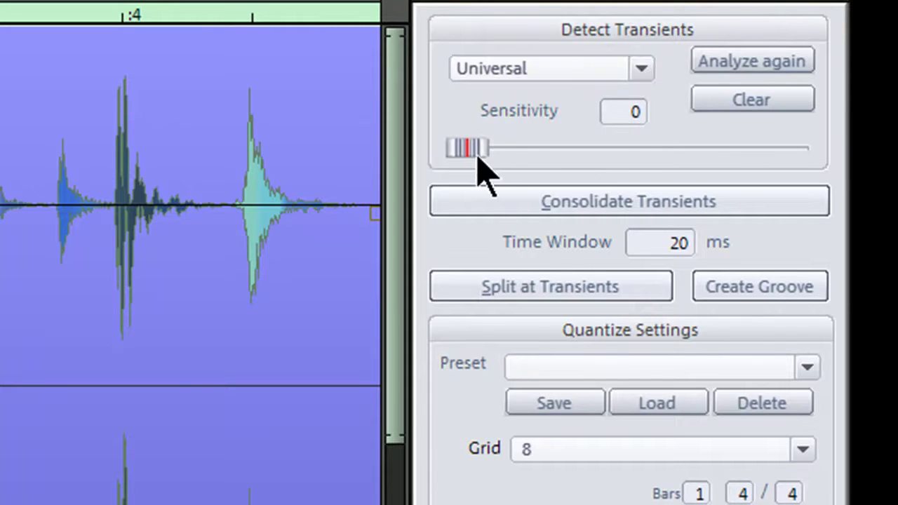
{"action": "left_click_drag", "start_coordinate": [471, 150], "coordinate": [474, 150]}
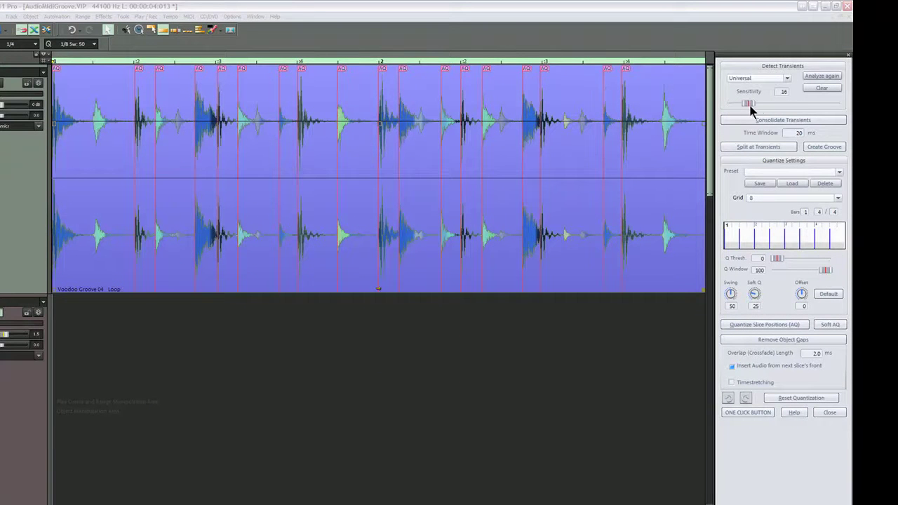
{"action": "left_click_drag", "start_coordinate": [765, 110], "coordinate": [804, 117]}
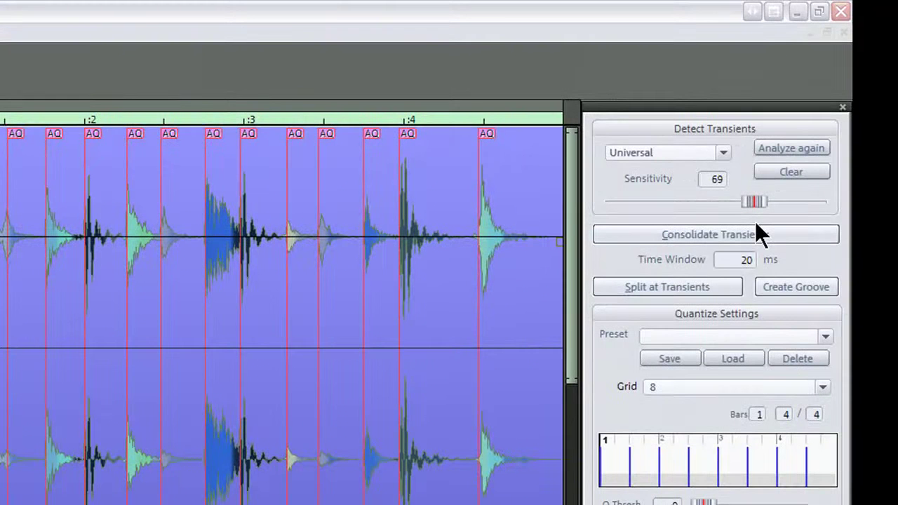
Step: Create a groove template from the transients and save it as PercGroove
{"action": "left_click", "coordinate": [791, 288]}
{"action": "type", "text": "PercGroove"}
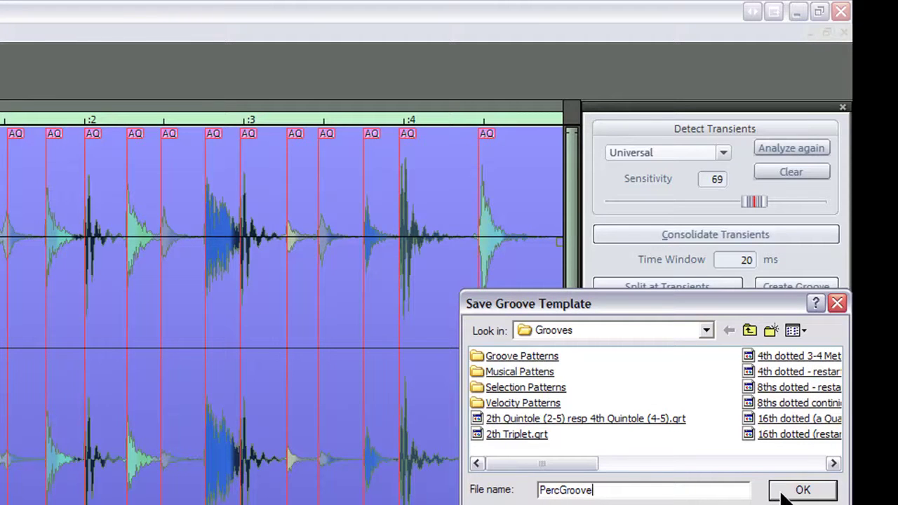
{"action": "left_click", "coordinate": [782, 493]}
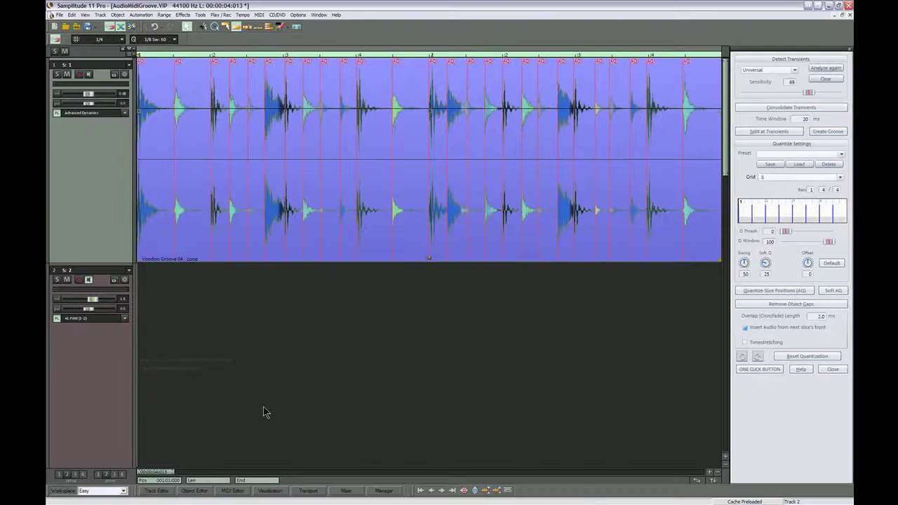
Step: Insert the 'empty 2 Bar' MIDI template as a new object on track 2
{"action": "left_click", "coordinate": [263, 412]}
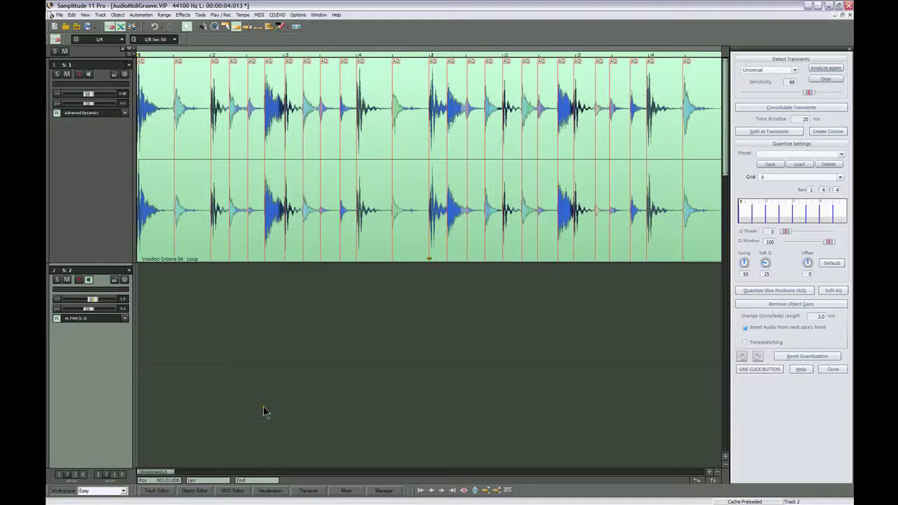
{"action": "left_click", "coordinate": [259, 14]}
{"action": "left_click", "coordinate": [264, 21]}
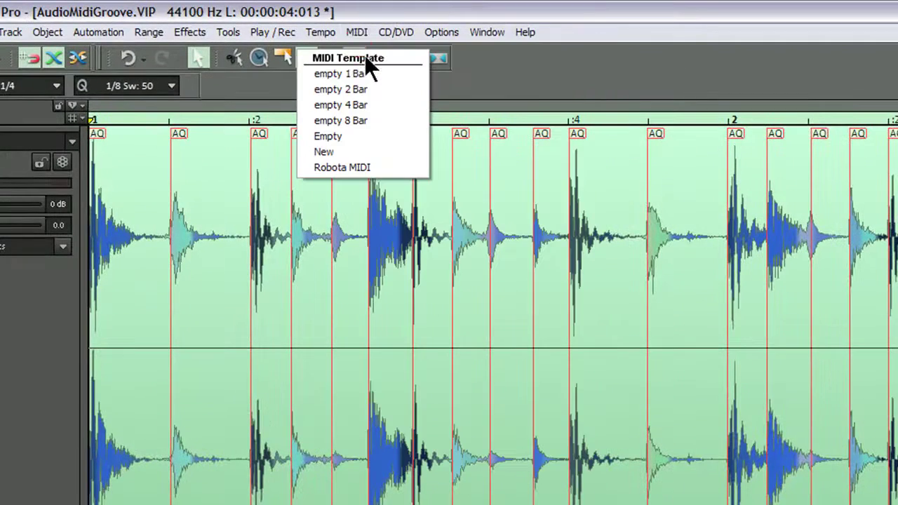
{"action": "left_click", "coordinate": [351, 89]}
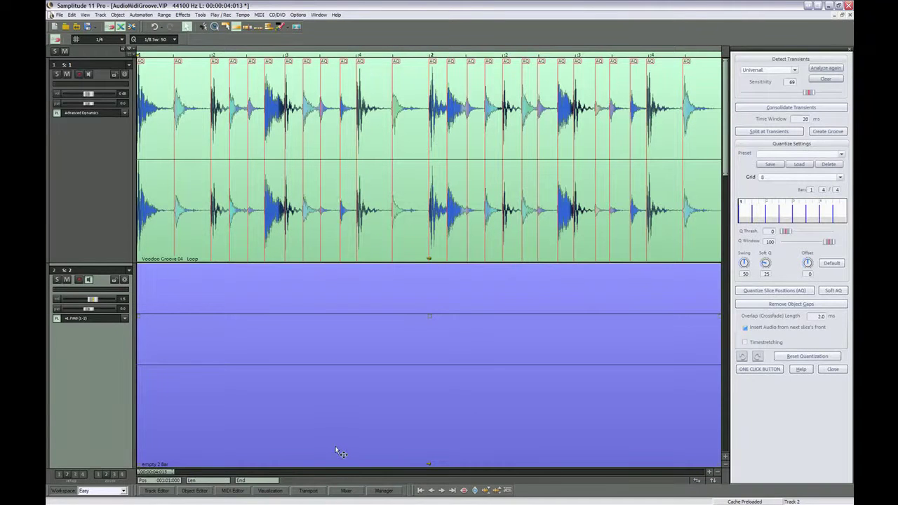
Step: Open the 2-bar MIDI object in the MIDI Editor and set the quantize grid to PercGroove
{"action": "double_click", "coordinate": [335, 450]}
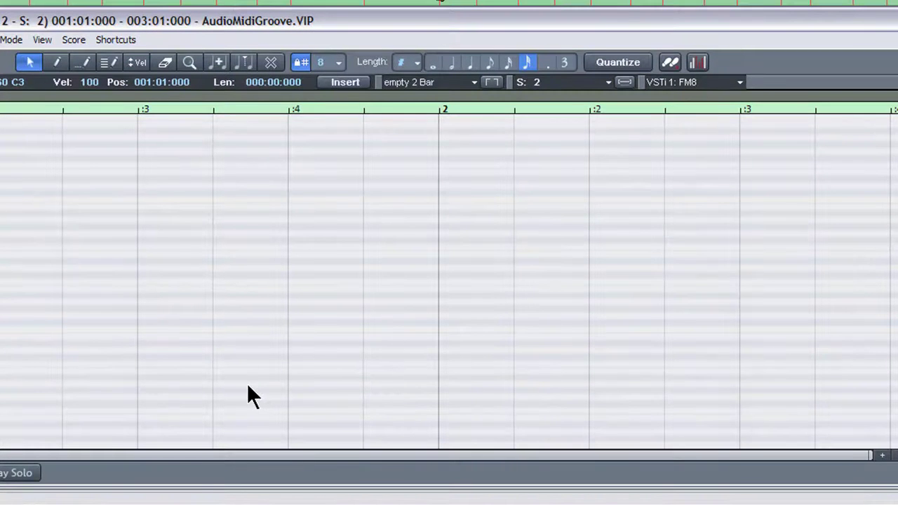
{"action": "left_click", "coordinate": [340, 63]}
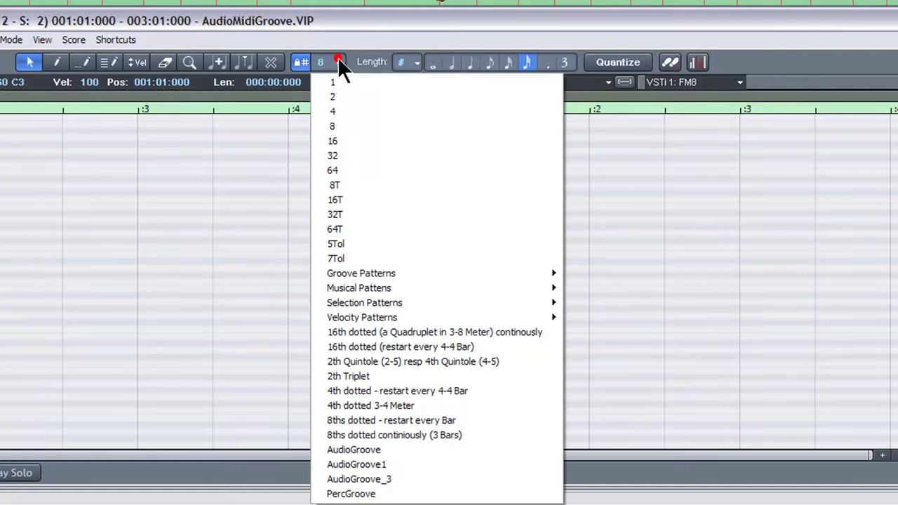
{"action": "left_click", "coordinate": [360, 493]}
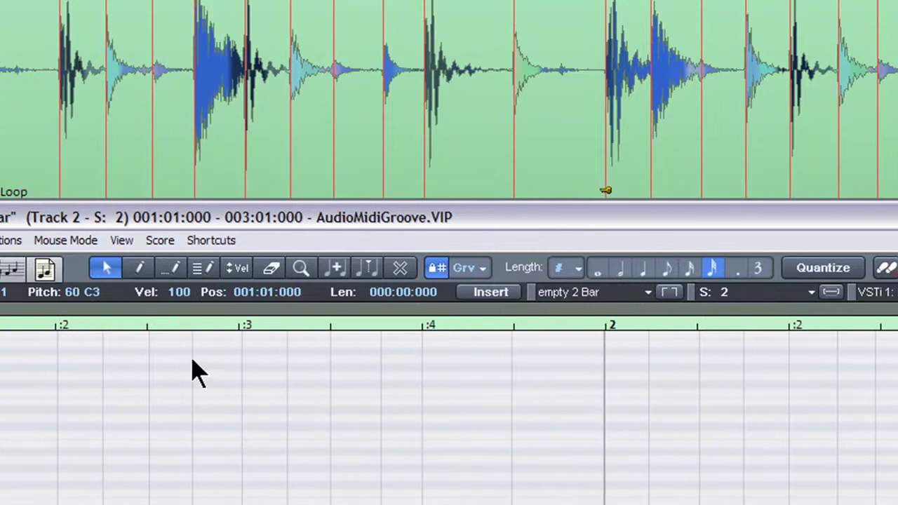
Step: With the pencil tool, draw a line of short notes across bar 1
{"action": "left_click", "coordinate": [176, 267]}
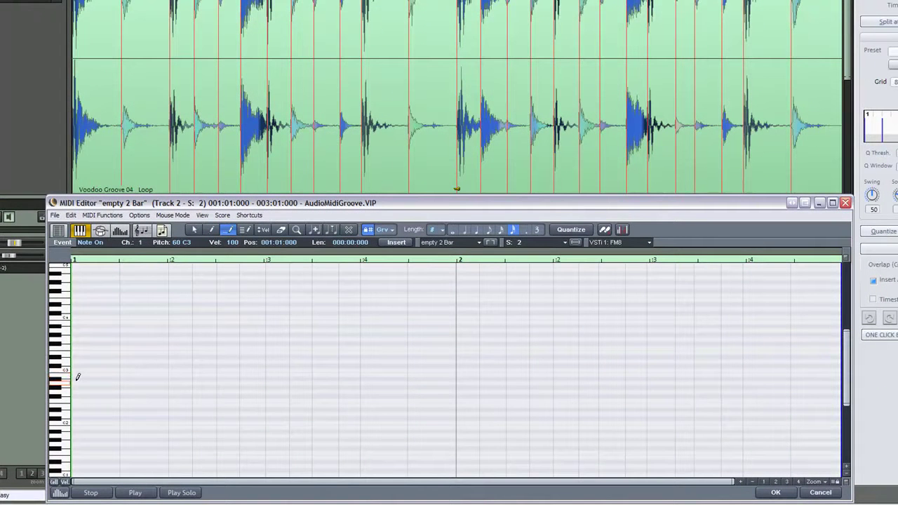
{"action": "left_click", "coordinate": [78, 379]}
{"action": "left_click", "coordinate": [126, 370]}
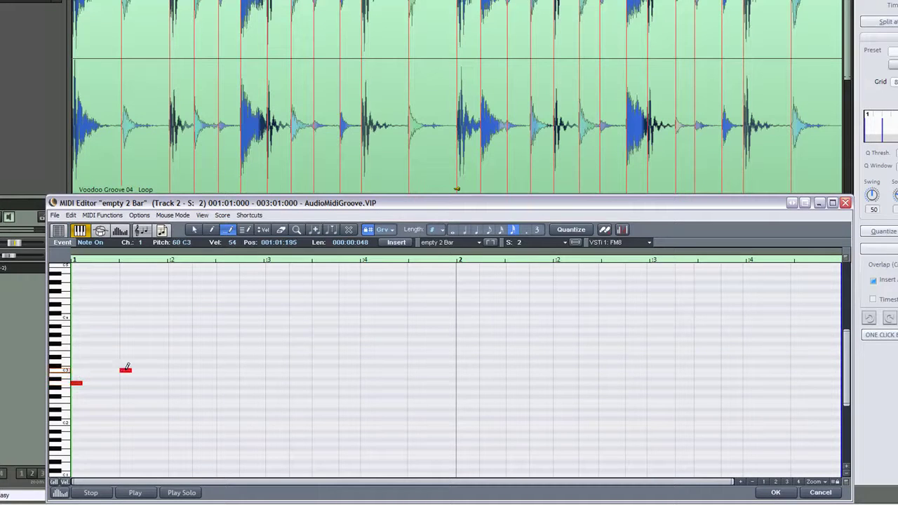
{"action": "left_click", "coordinate": [174, 370]}
{"action": "left_click", "coordinate": [198, 375]}
{"action": "left_click", "coordinate": [223, 379]}
{"action": "left_click", "coordinate": [246, 378]}
{"action": "left_click", "coordinate": [272, 383]}
{"action": "left_click", "coordinate": [295, 383]}
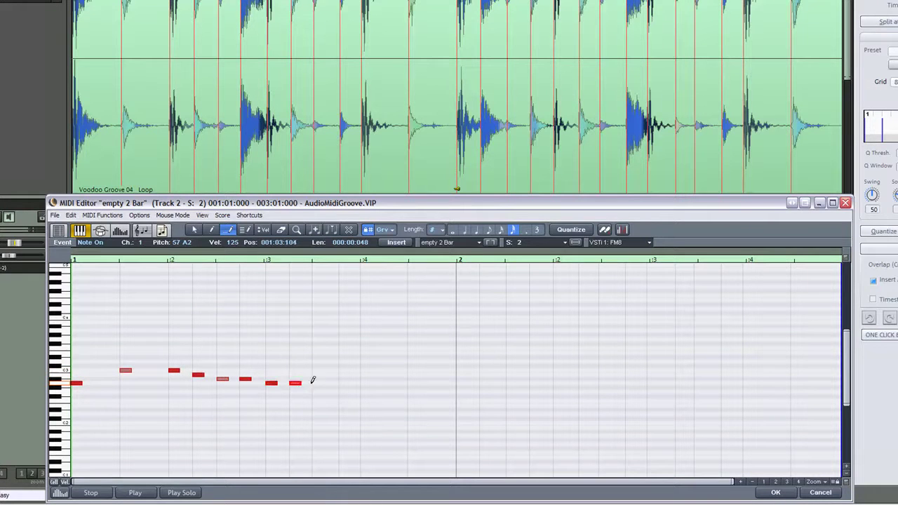
Step: Draw more notes through bar 2, ending on a higher note, then audition the part
{"action": "left_click", "coordinate": [365, 379]}
{"action": "left_click", "coordinate": [413, 374]}
{"action": "left_click", "coordinate": [485, 375]}
{"action": "left_click", "coordinate": [511, 379]}
{"action": "left_click", "coordinate": [558, 379]}
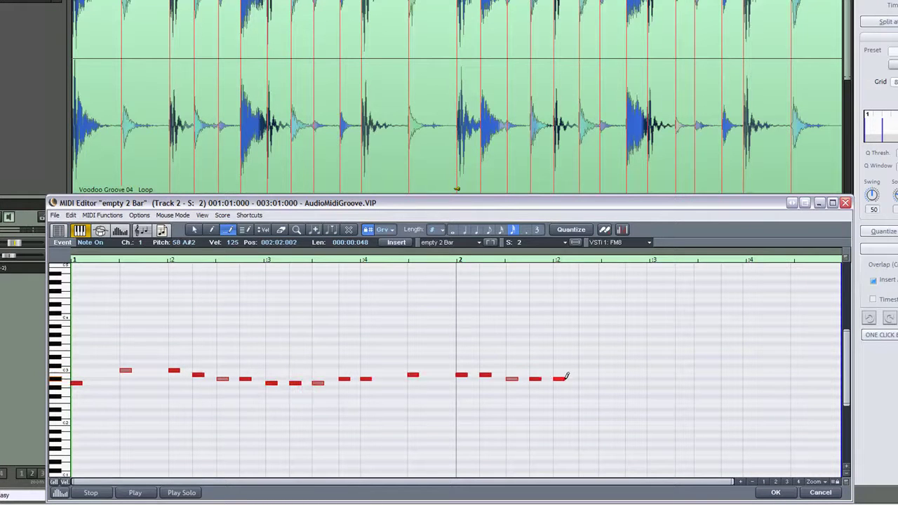
{"action": "left_click", "coordinate": [604, 387]}
{"action": "left_click", "coordinate": [653, 383]}
{"action": "left_click", "coordinate": [727, 370]}
{"action": "left_click", "coordinate": [797, 343]}
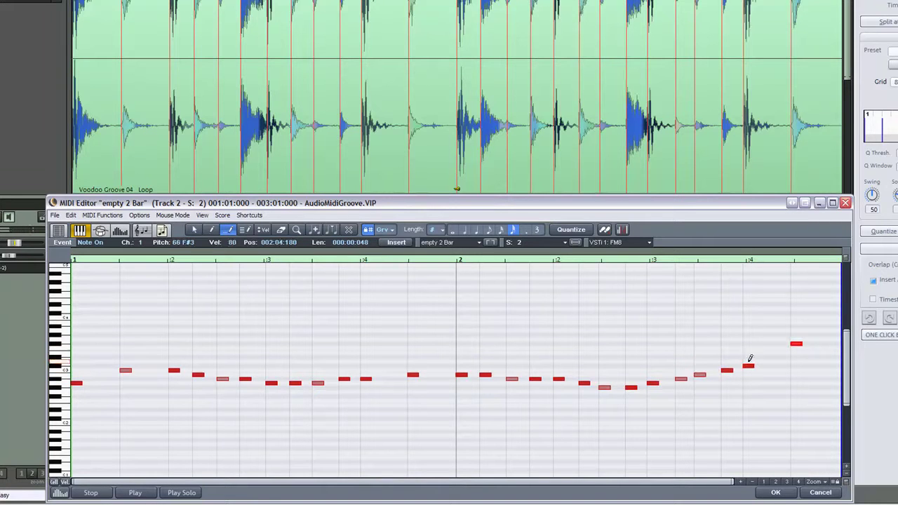
{"action": "key", "text": "space"}
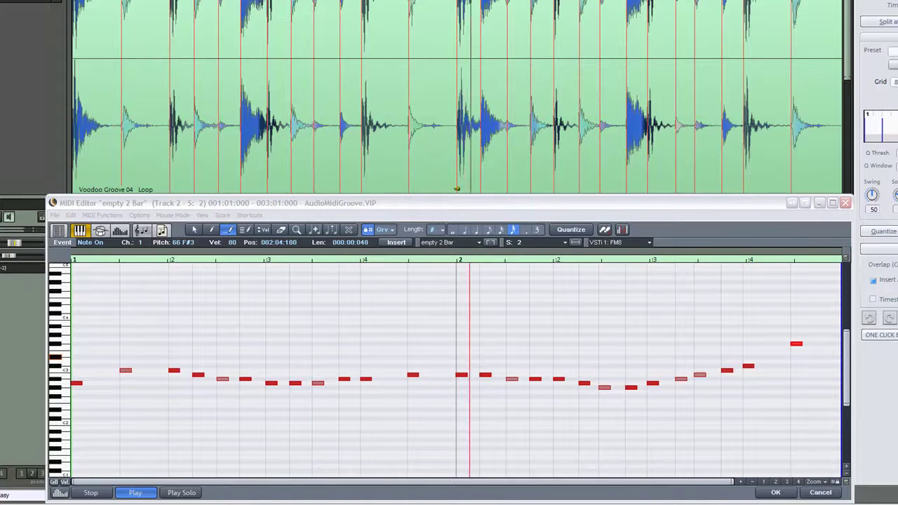
{"action": "left_click", "coordinate": [137, 380]}
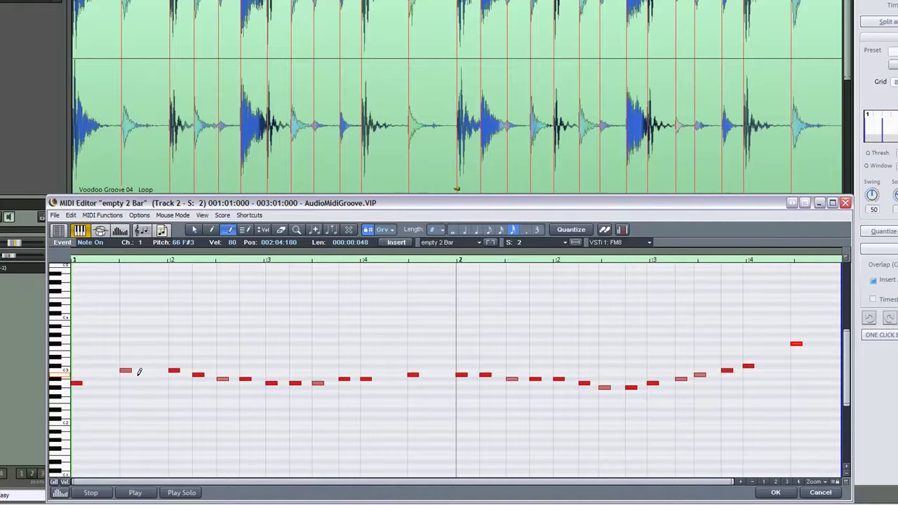
Step: Remove the drawn notes, paint a single-pitch note row across both bars, and start playback
{"action": "key", "text": "ctrl+z"}
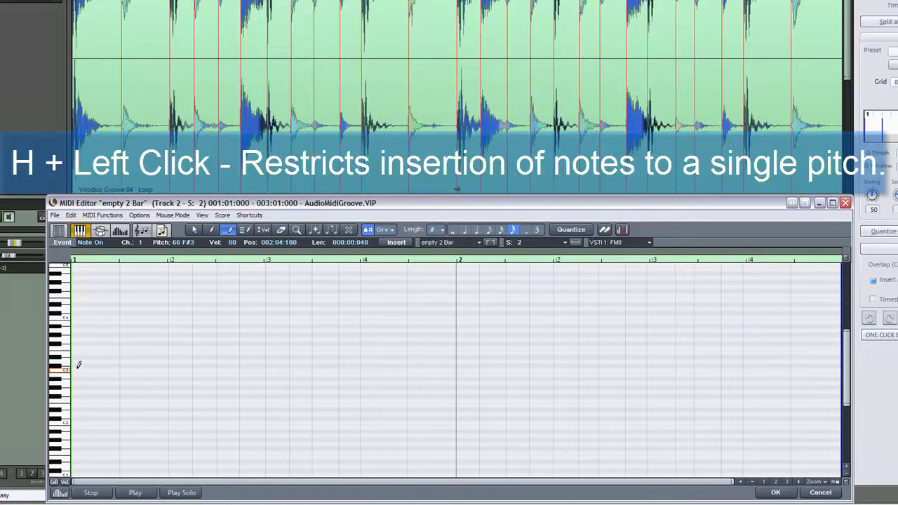
{"action": "left_click", "coordinate": [78, 369]}
{"action": "left_click_drag", "start_coordinate": [92, 366], "coordinate": [804, 371]}
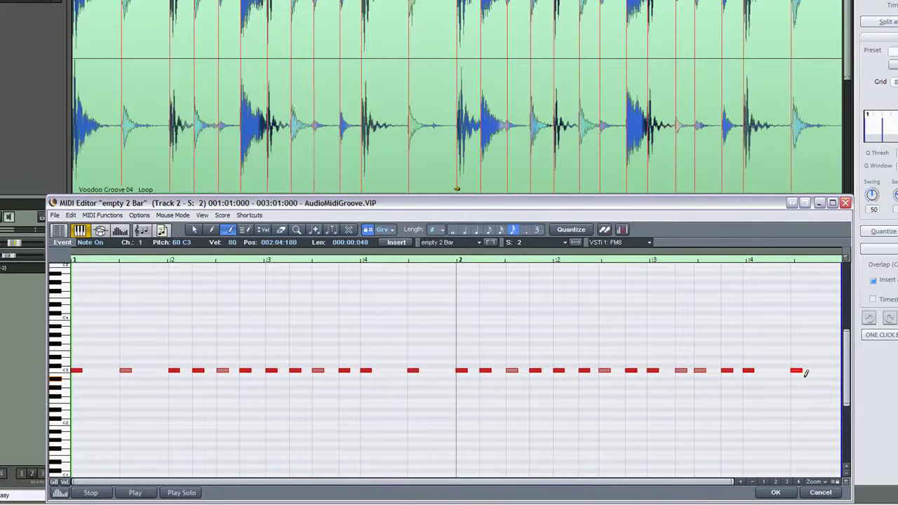
{"action": "key", "text": "space"}
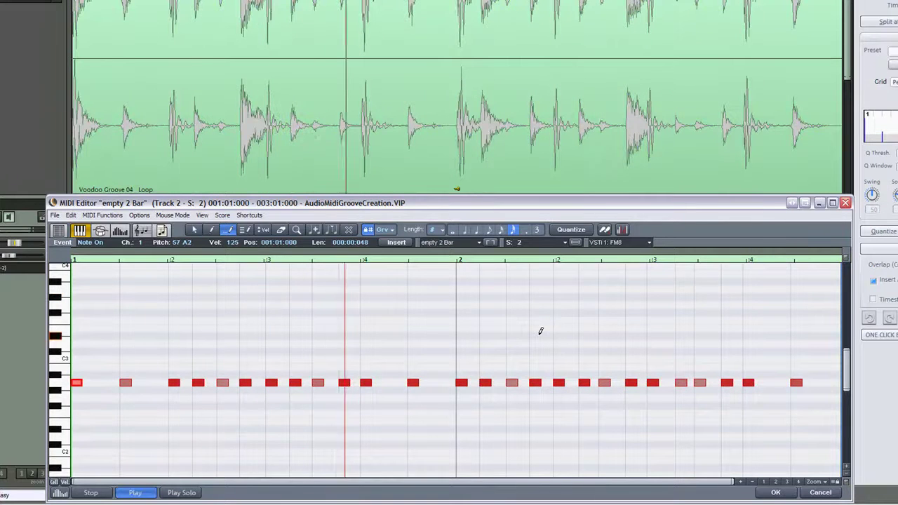
Step: Raise the opening notes of bar 2 and bar 1 to C3, then stop playback
{"action": "left_click", "coordinate": [467, 403]}
{"action": "left_click", "coordinate": [461, 383]}
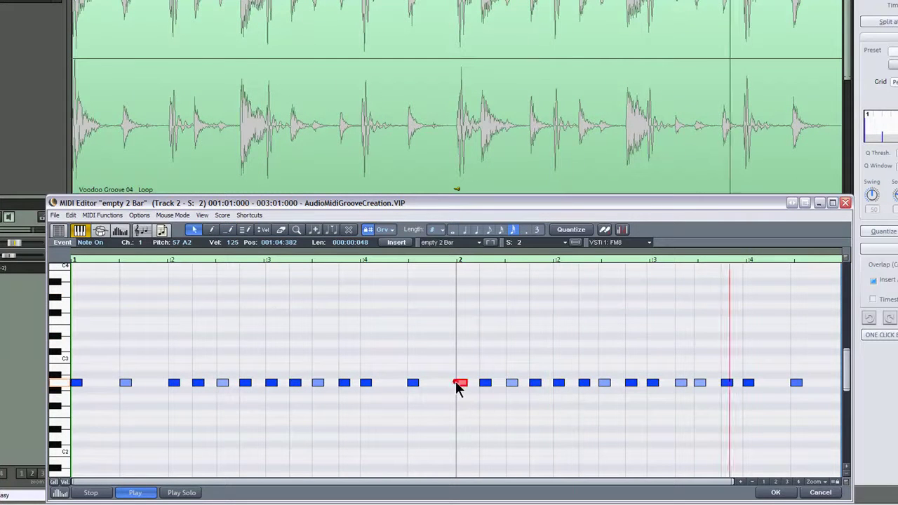
{"action": "key", "text": "Up"}
{"action": "key", "text": "Up"}
{"action": "key", "text": "Up"}
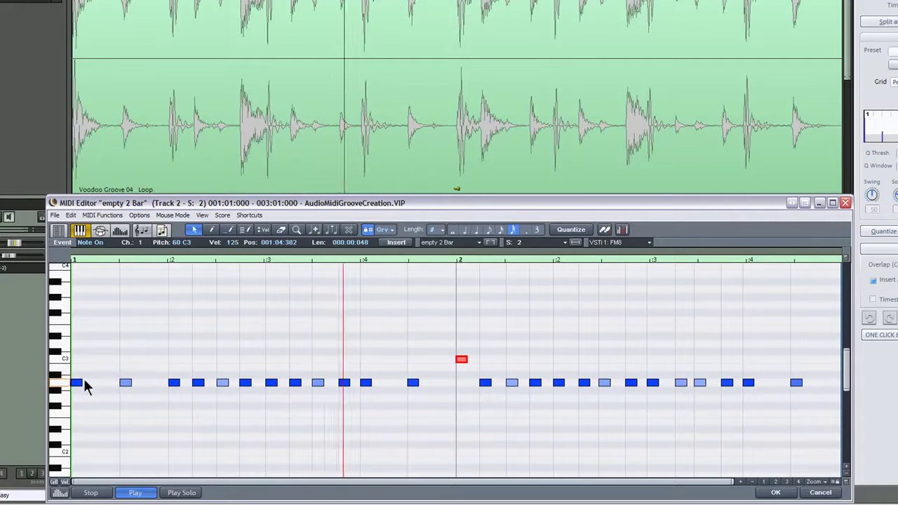
{"action": "left_click", "coordinate": [75, 383]}
{"action": "key", "text": "Up"}
{"action": "key", "text": "Up"}
{"action": "key", "text": "Up"}
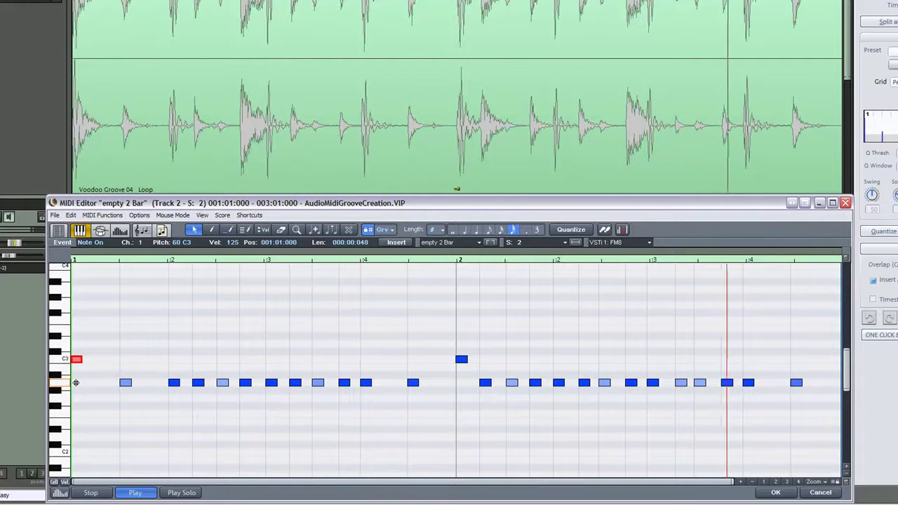
{"action": "left_click", "coordinate": [147, 486]}
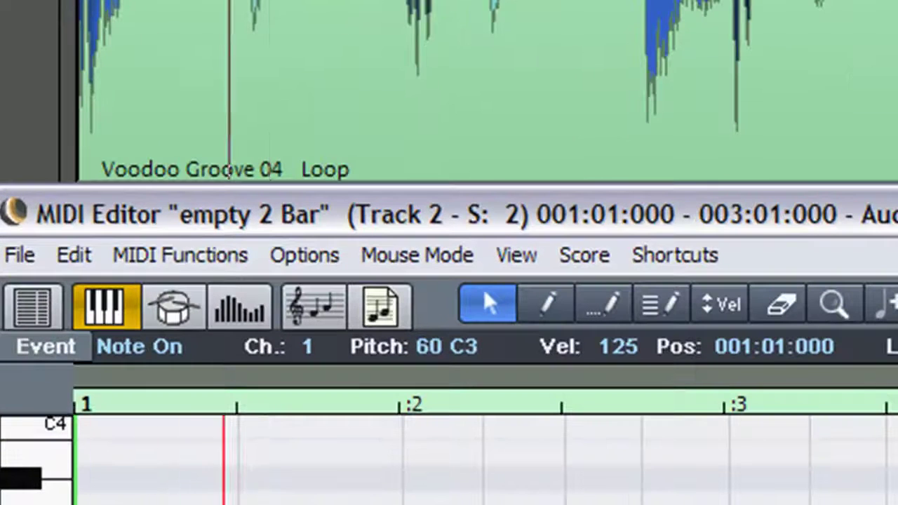
Step: Lower the velocities of two bar-2 notes in the velocity lane and close the MIDI Editor
{"action": "left_click", "coordinate": [246, 313]}
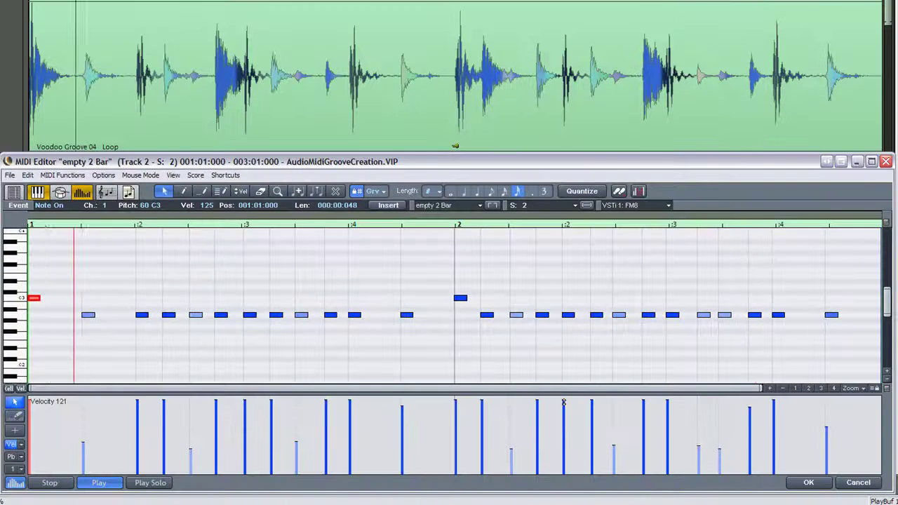
{"action": "left_click_drag", "start_coordinate": [564, 401], "coordinate": [564, 427]}
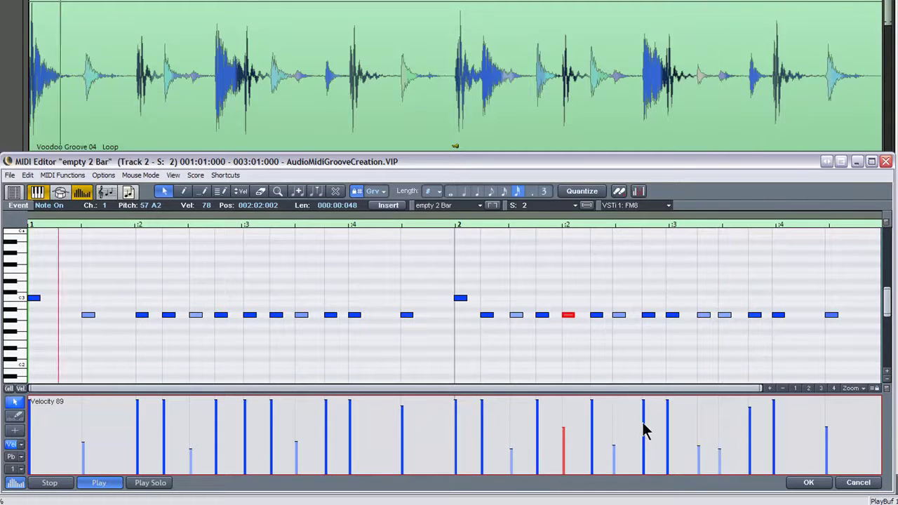
{"action": "left_click_drag", "start_coordinate": [667, 400], "coordinate": [667, 426]}
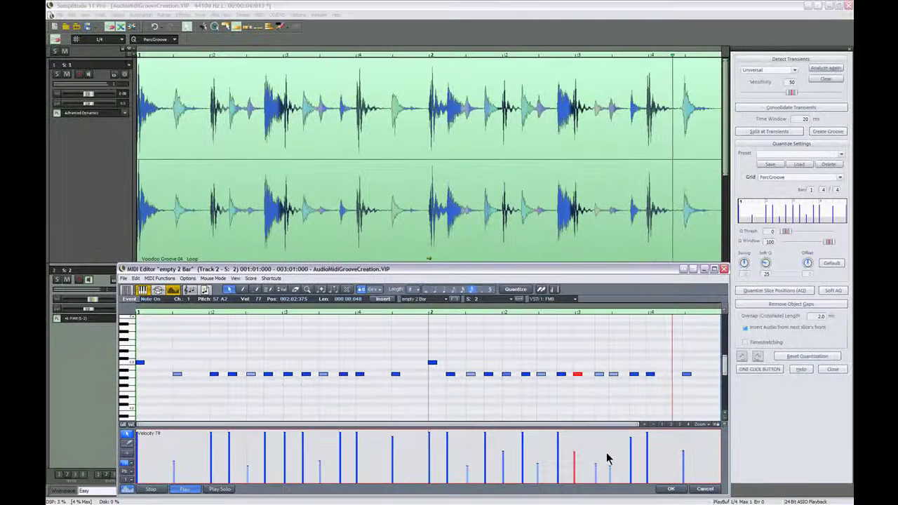
{"action": "left_click", "coordinate": [672, 489]}
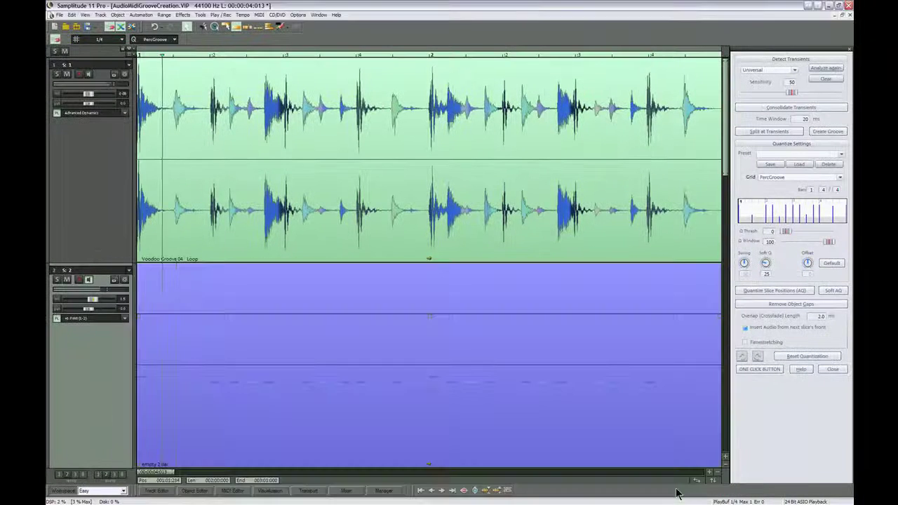